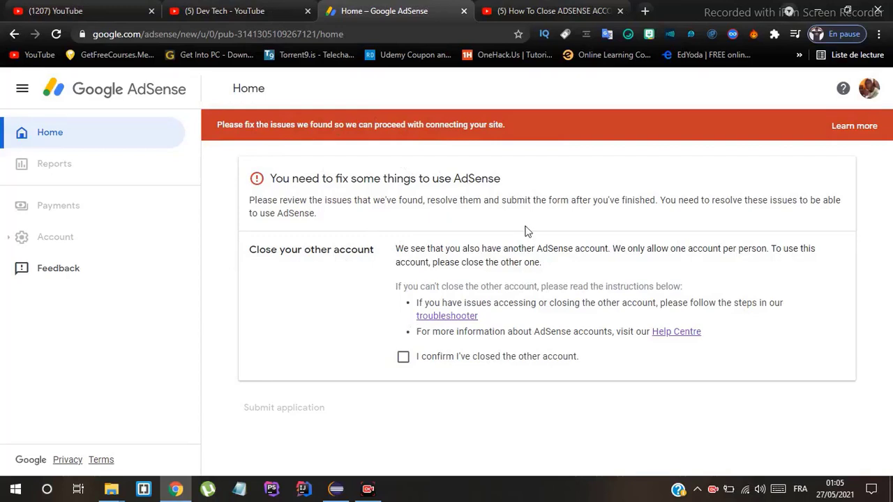
- Open the AdSense account menu to list the two signed-in Google accounts
click(869, 90)
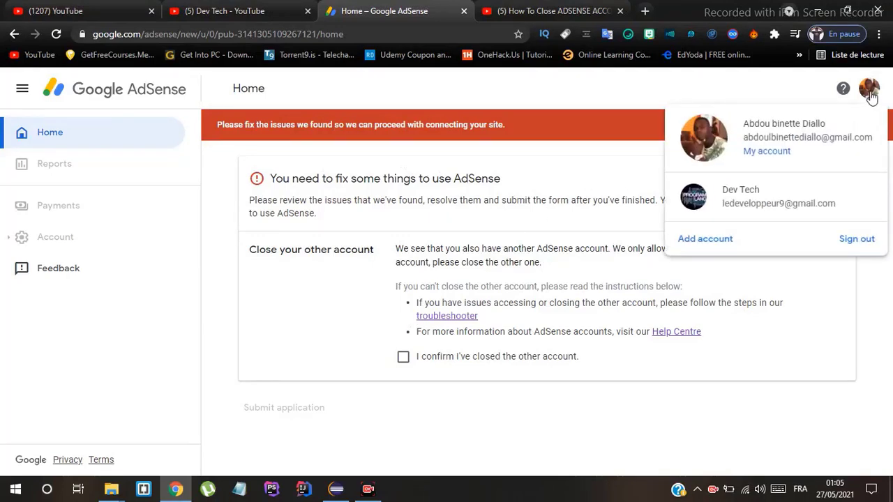
- Open the Google Account Home page from the YouTube avatar menu and scroll its sections
click(769, 152)
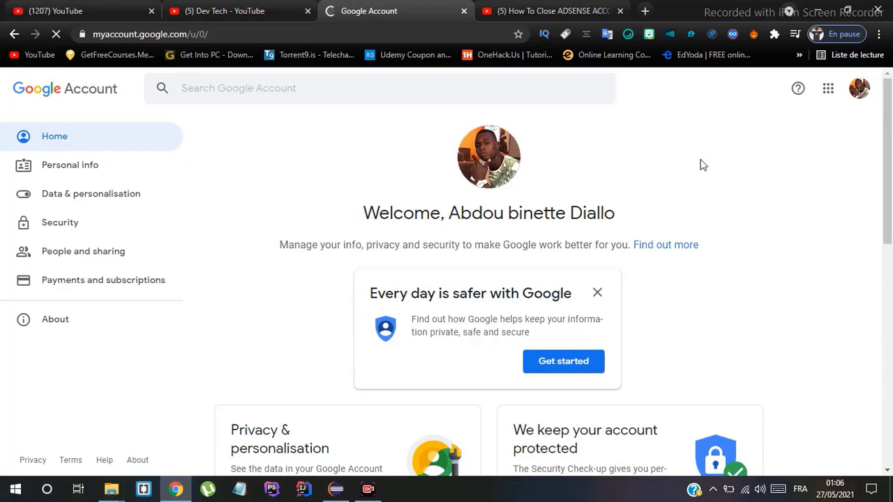
click(97, 7)
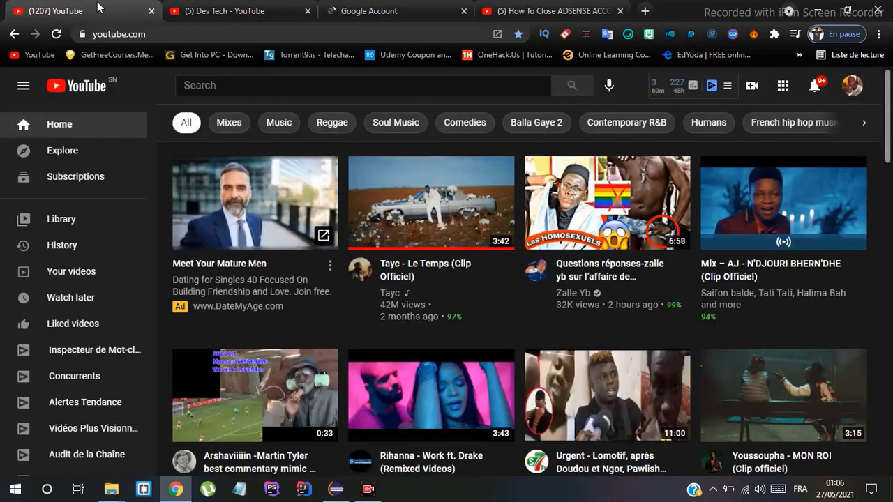
click(852, 86)
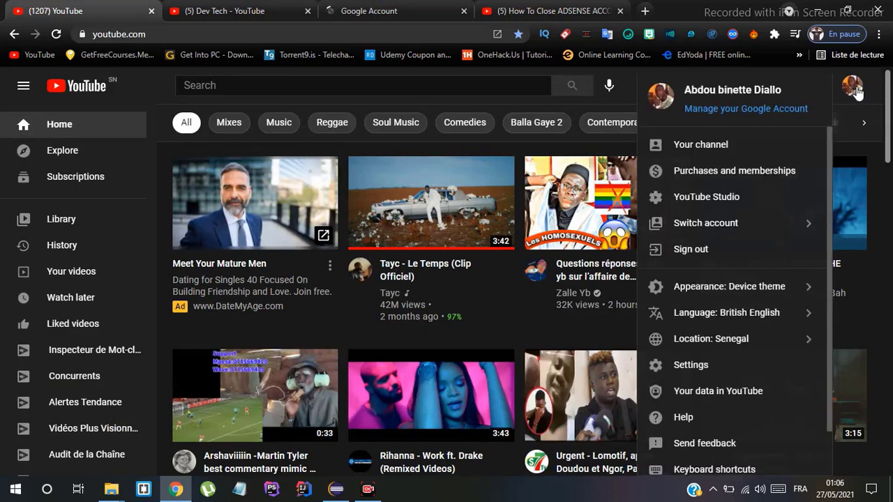
click(743, 111)
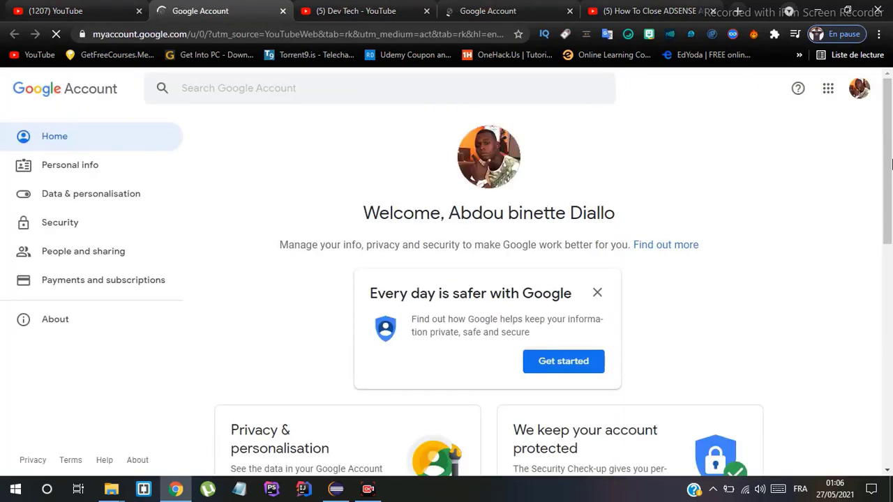
drag(891, 164, 891, 187)
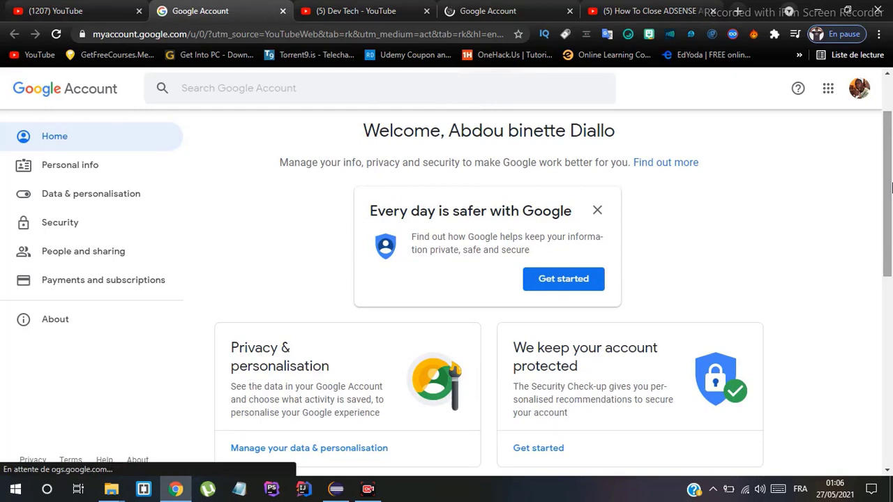
- Go to Payments and subscriptions, open the payments centre Settings, and reach Payments profile status
click(126, 286)
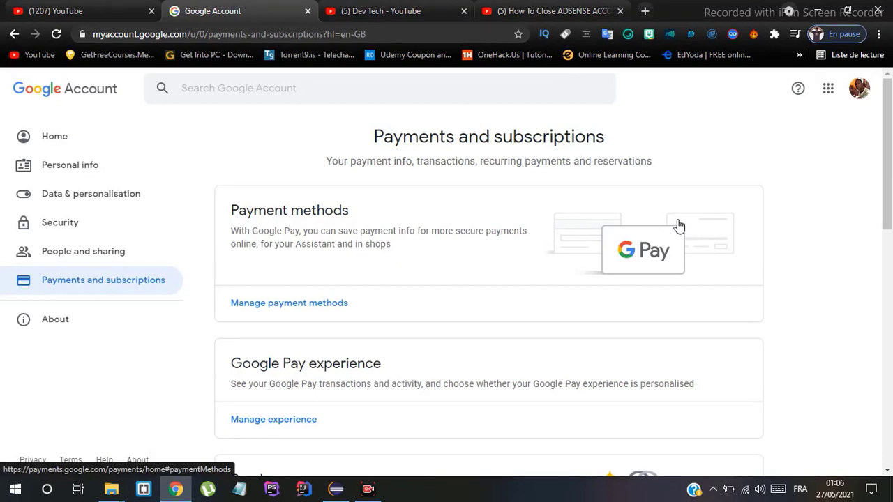
click(314, 305)
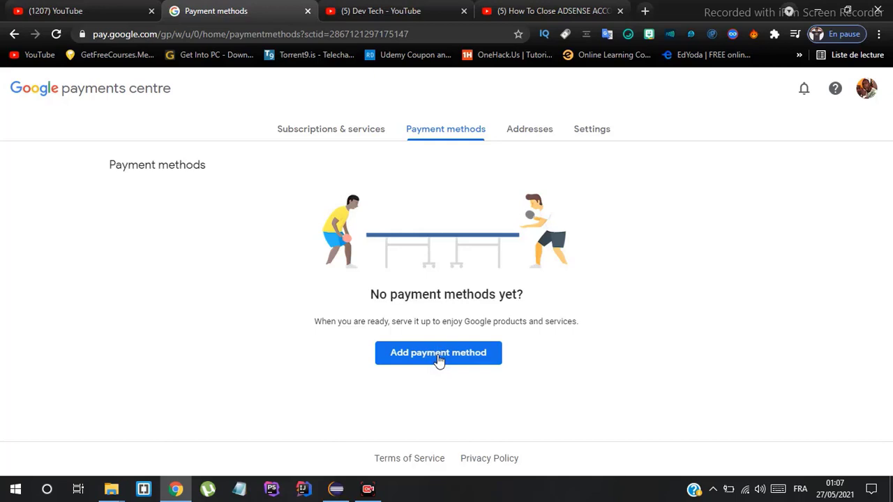
click(594, 130)
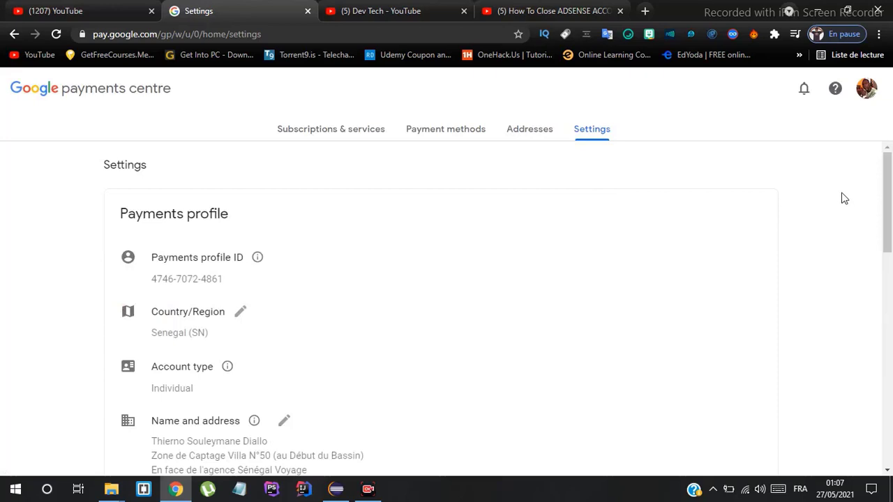
drag(890, 178, 890, 389)
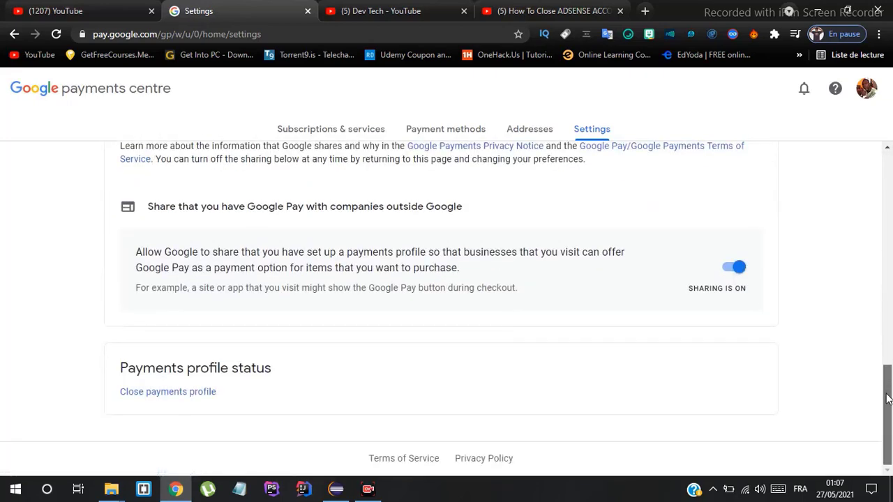
- Start closing the payments profile and re-verify identity by entering the account password
click(203, 396)
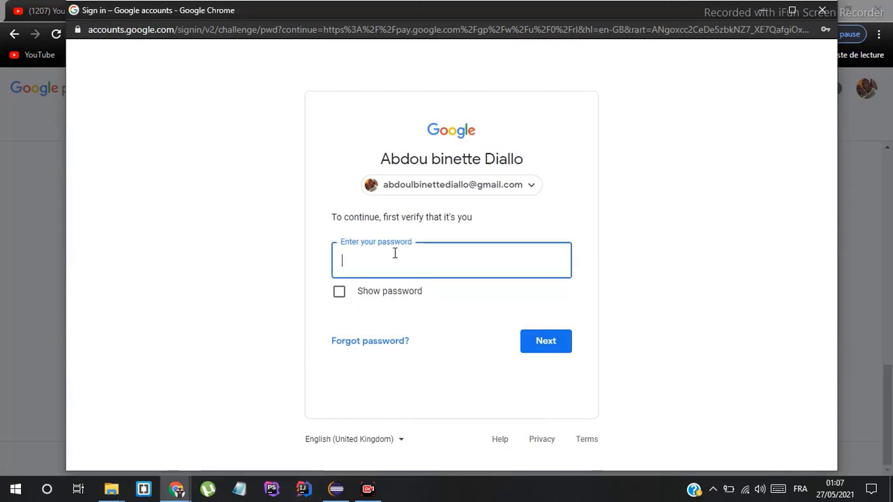
text(********)
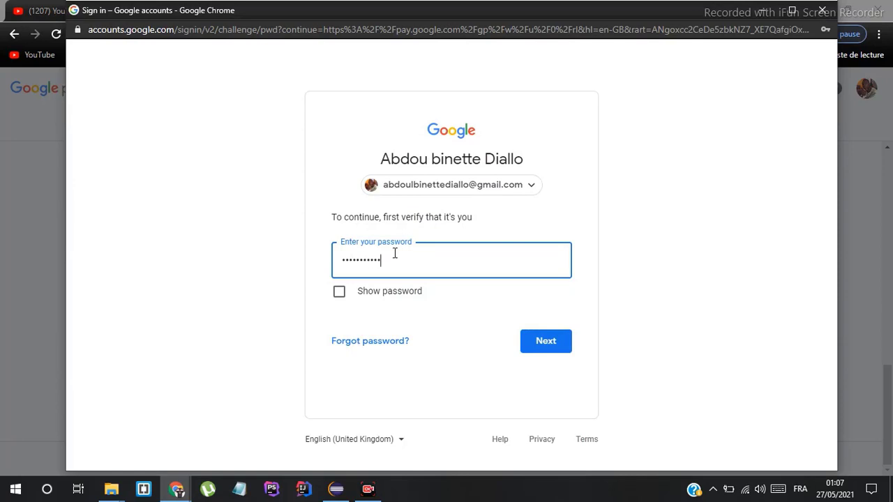
key(BackSpace)
key(BackSpace)
key(BackSpace)
key(BackSpace)
key(BackSpace)
key(BackSpace)
key(BackSpace)
key(BackSpace)
key(BackSpace)
text(*)
key(BackSpace)
text(**)
click(559, 348)
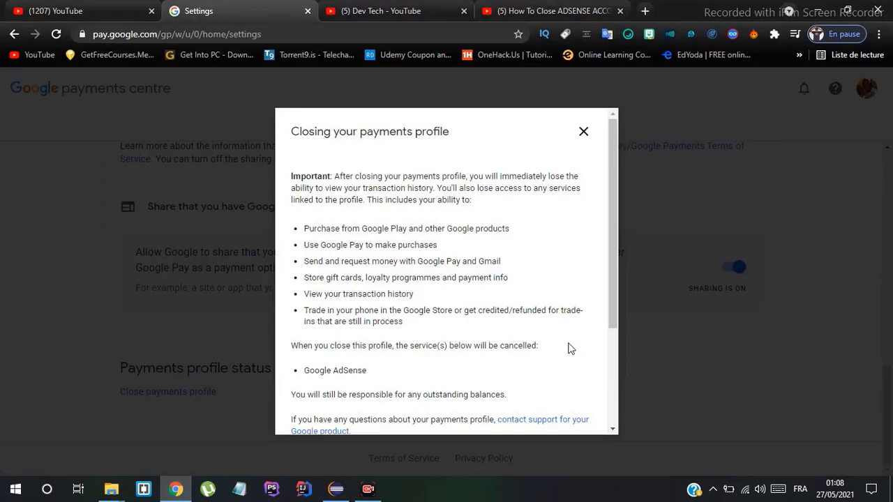
- Close the payments profile with 'I've had a bad experience with a seller' as the reason
drag(609, 299, 607, 390)
click(479, 353)
click(479, 354)
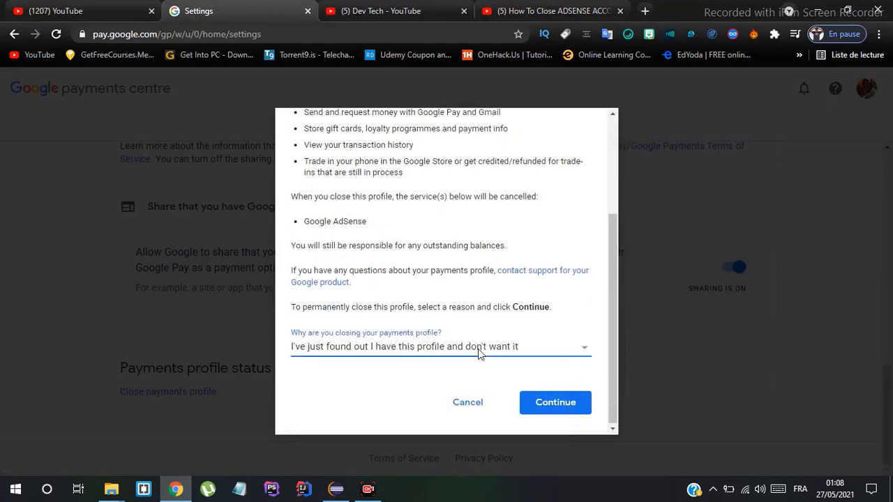
click(581, 352)
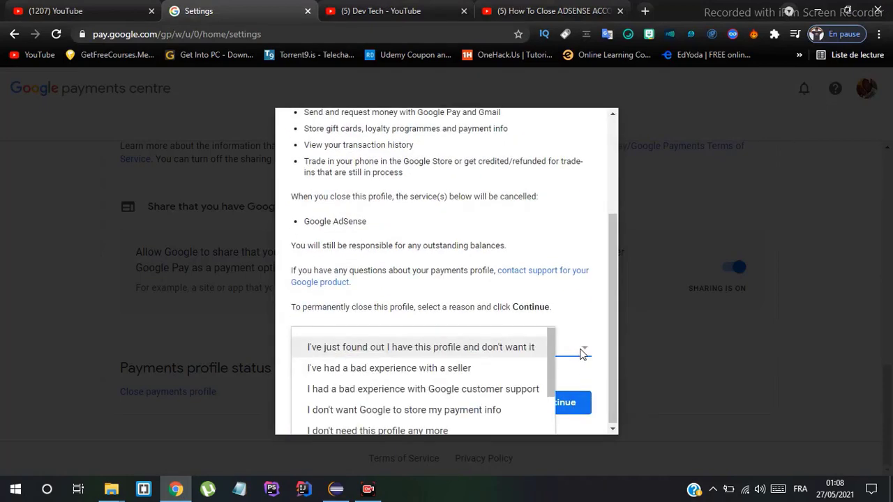
click(474, 372)
click(543, 403)
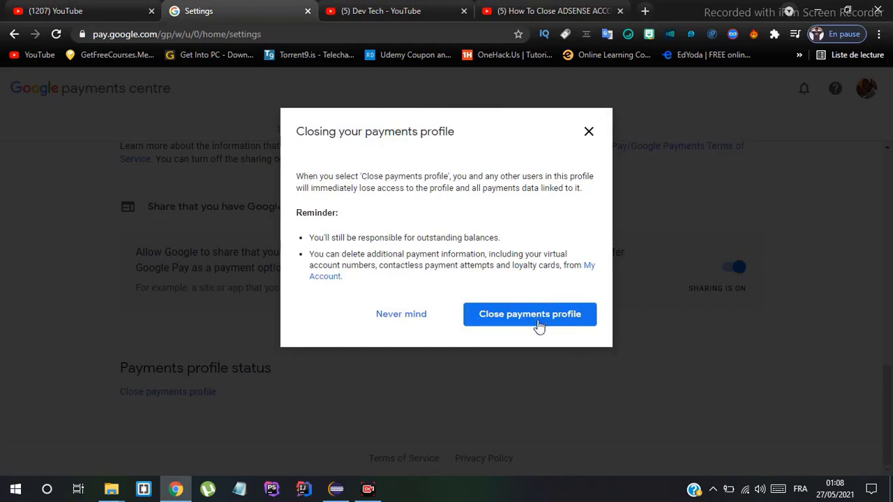
click(534, 323)
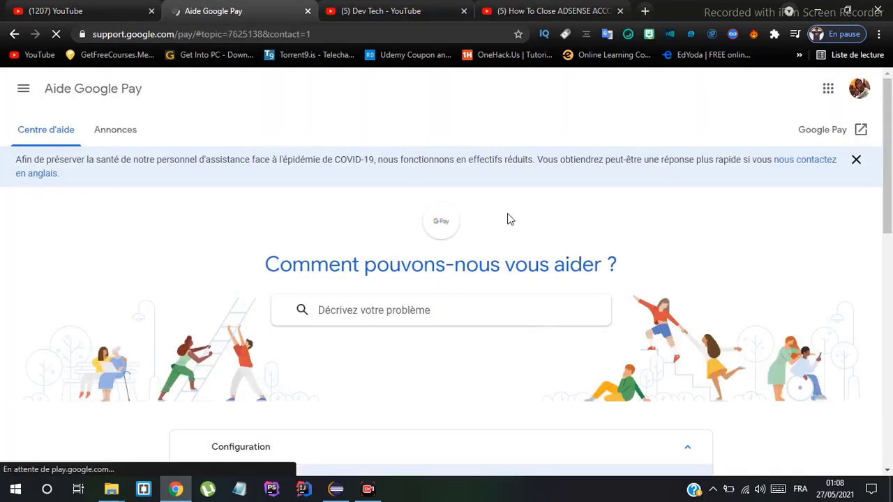
- In a new Chrome tab, go from the Google page to the Gmail inbox
click(860, 91)
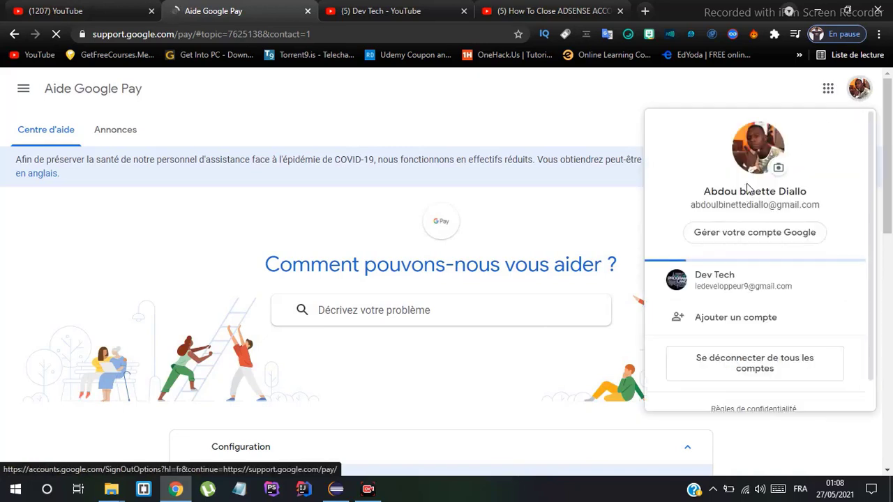
click(567, 99)
click(644, 11)
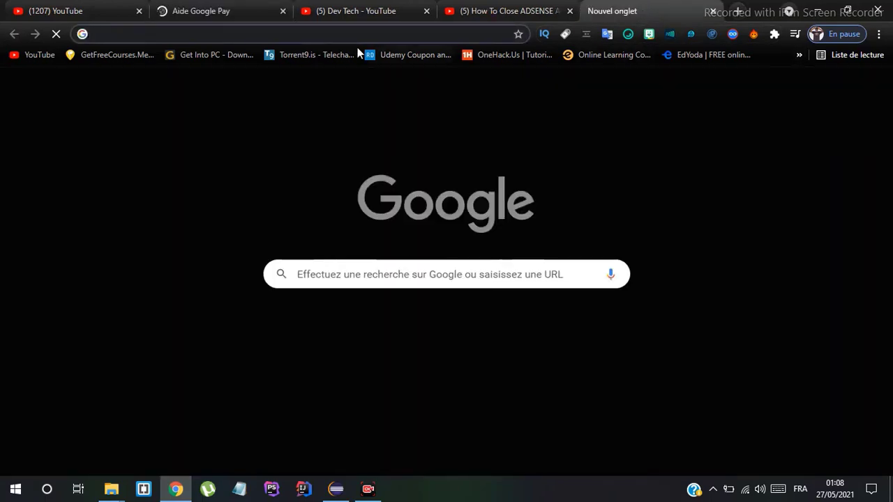
text(gm)
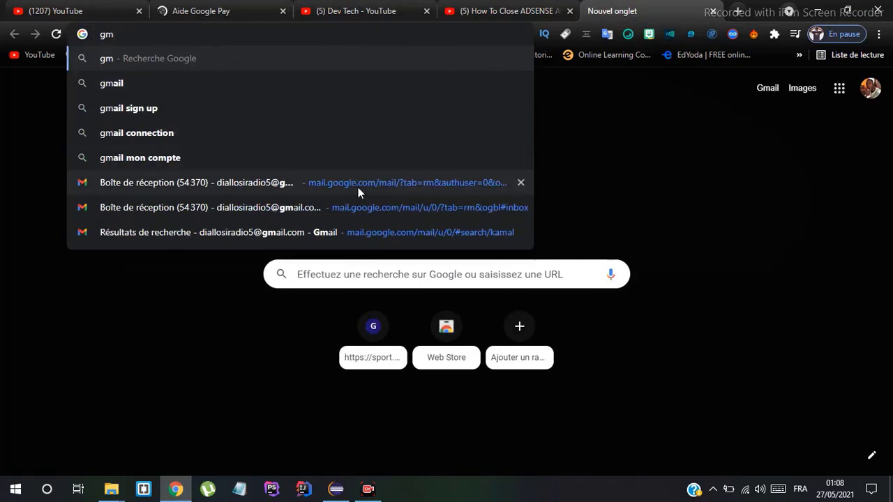
click(754, 126)
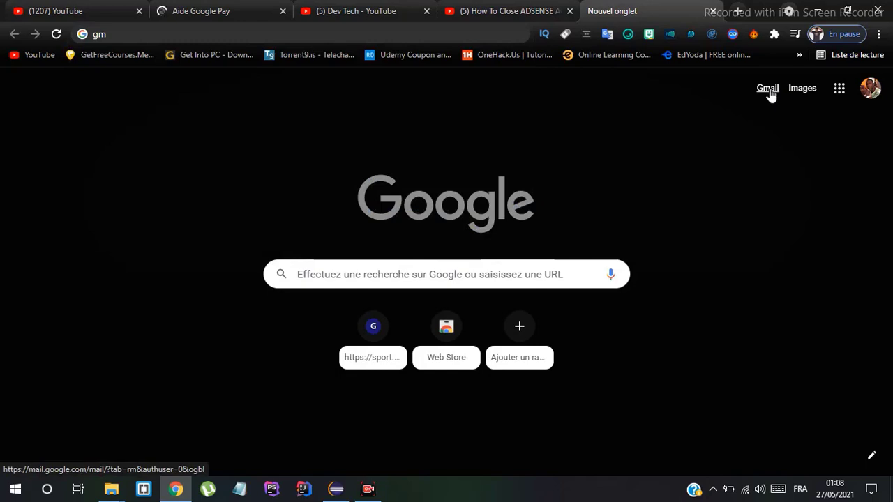
click(770, 91)
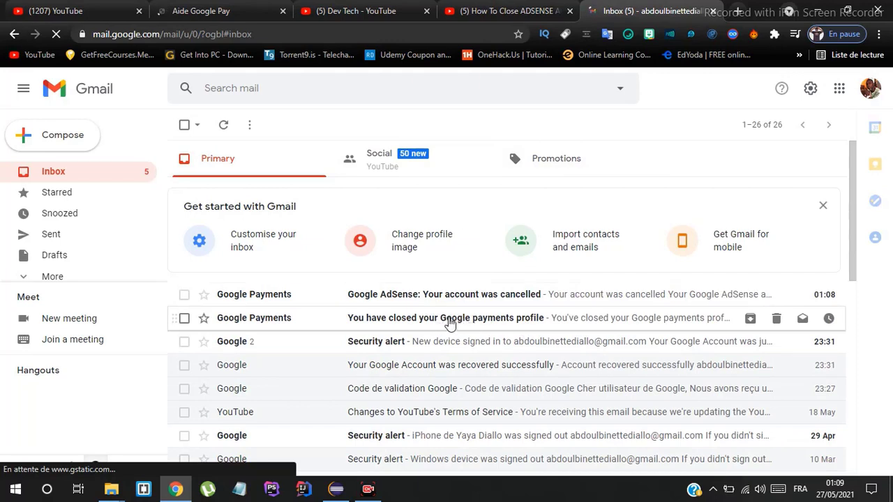
- Read the payments profile closure email, dismissing the Google Meet promo
click(450, 322)
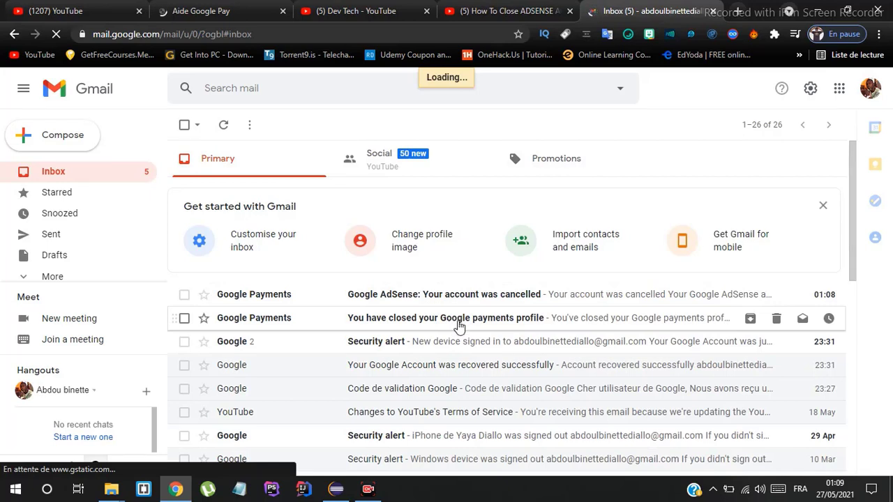
click(460, 326)
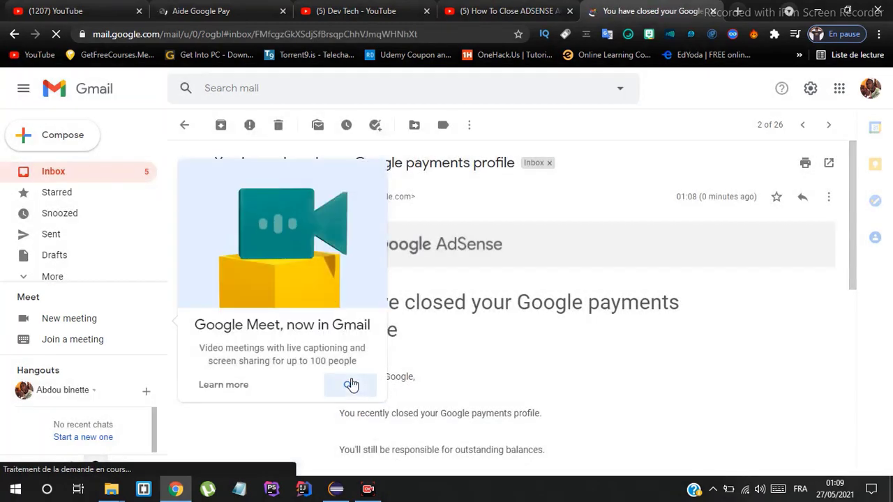
click(351, 385)
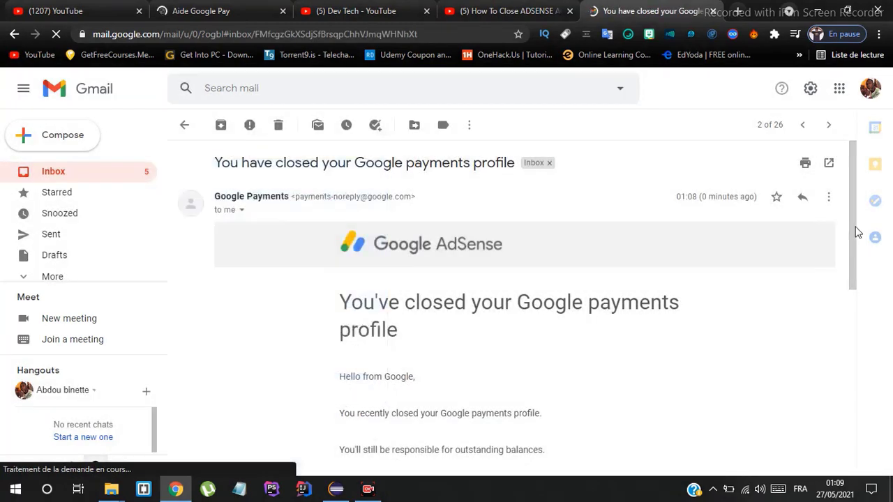
scroll(842, 272, down, 2)
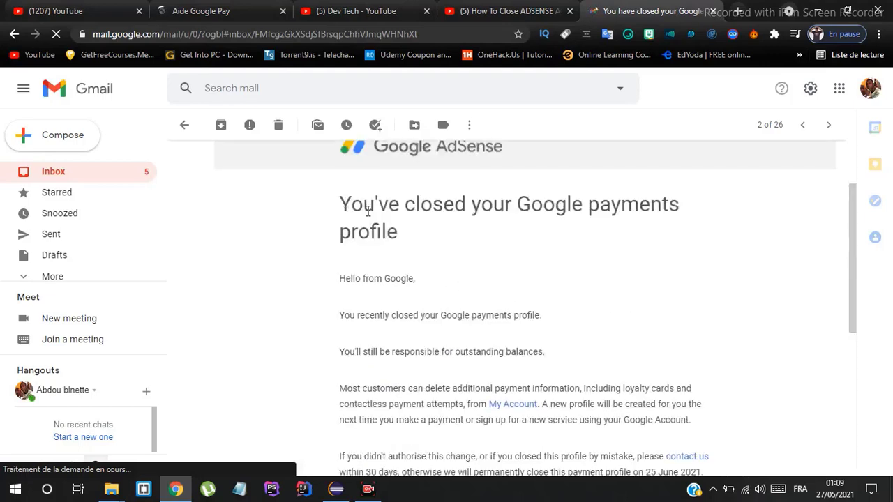
drag(347, 201, 435, 249)
click(434, 252)
drag(851, 274, 844, 199)
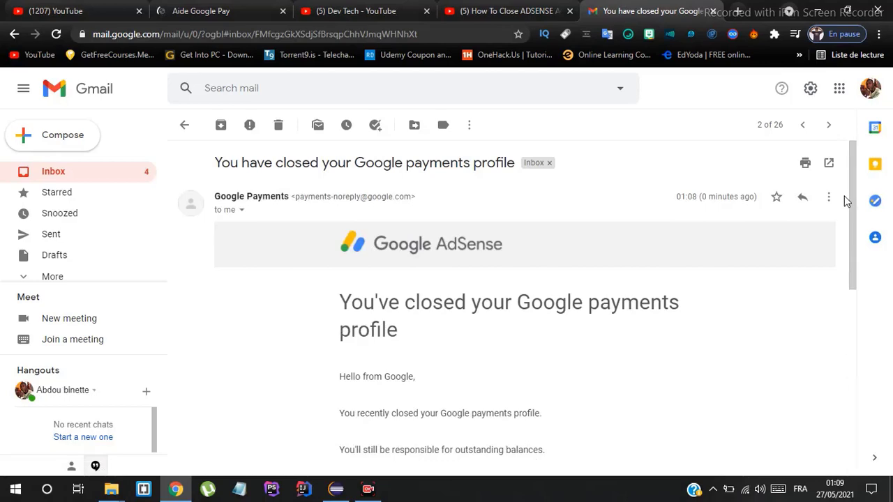
- Back in the inbox, open and read the 'Google AdSense: Your account was cancelled' email
click(184, 125)
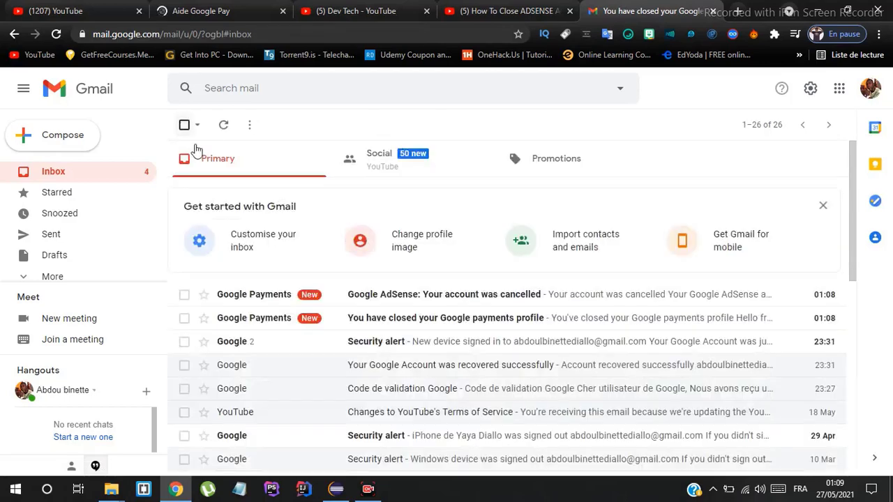
click(452, 302)
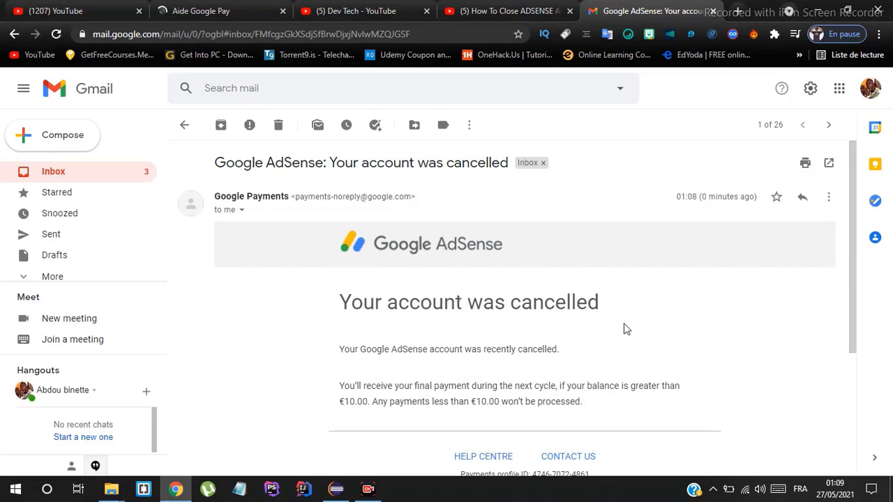
scroll(851, 300, down, 1)
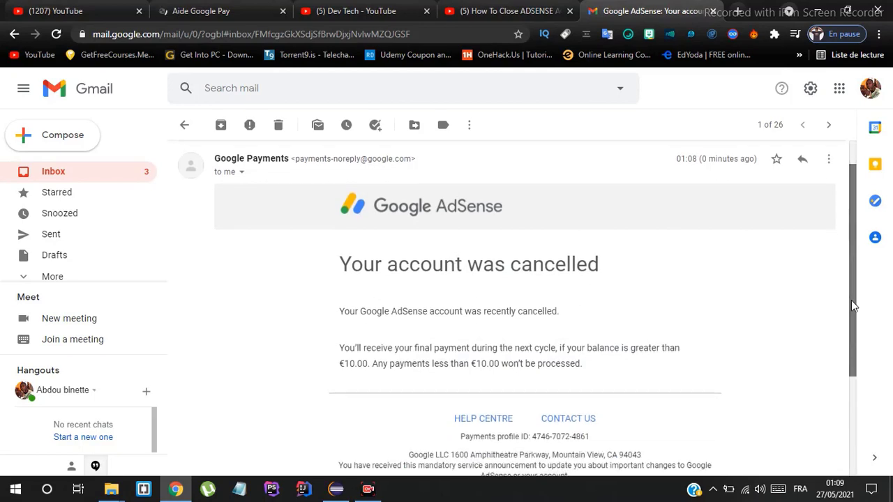
scroll(854, 293, up, 1)
scroll(861, 288, up, 1)
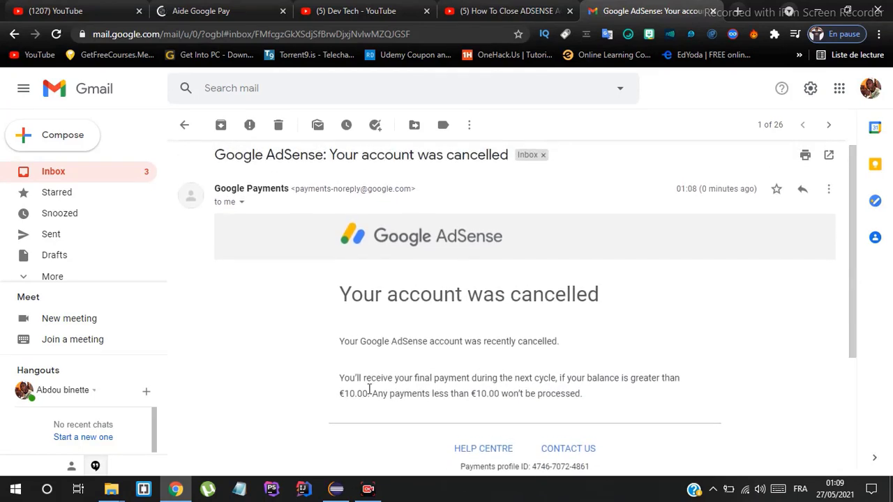